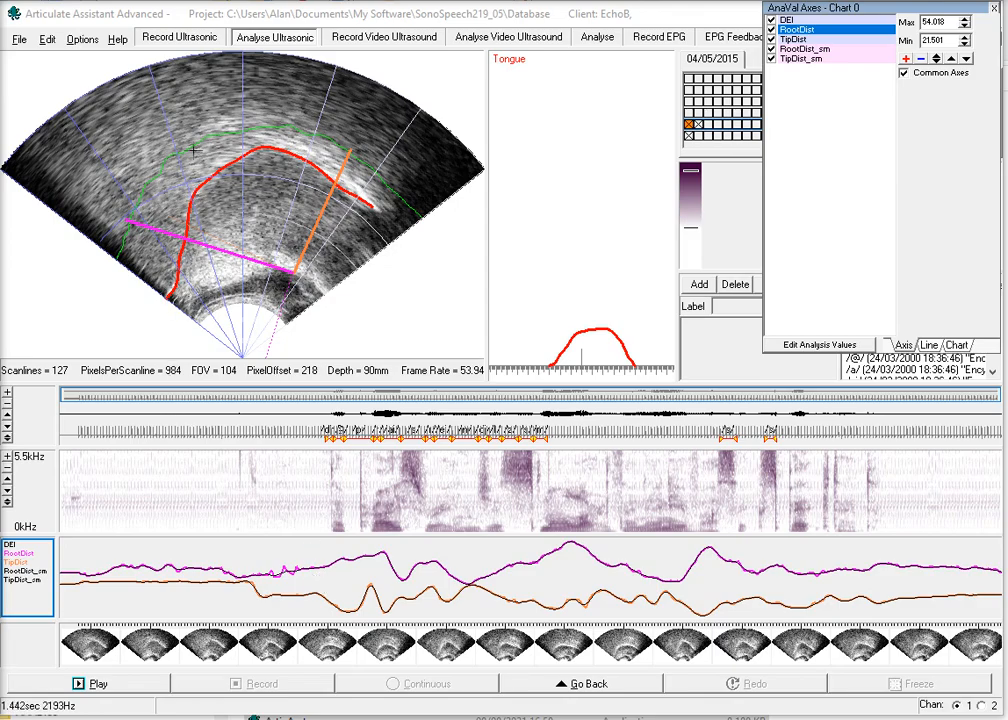
Step: Open the data export setup and move its window clear of the ultrasound image
left_click(22, 42)
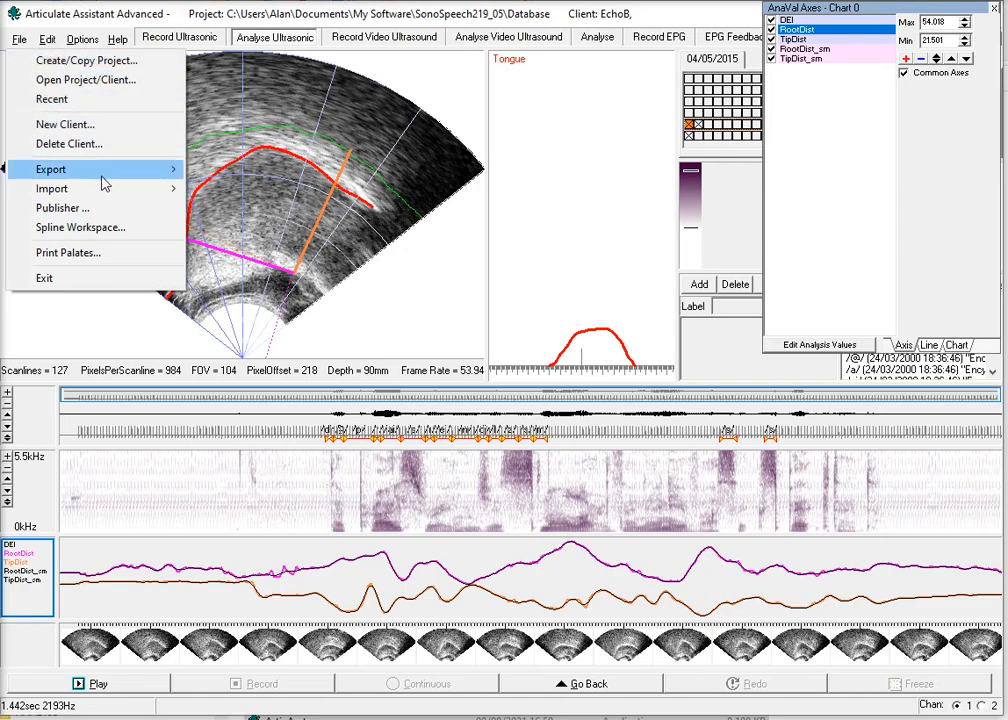
mouse_move(101, 177)
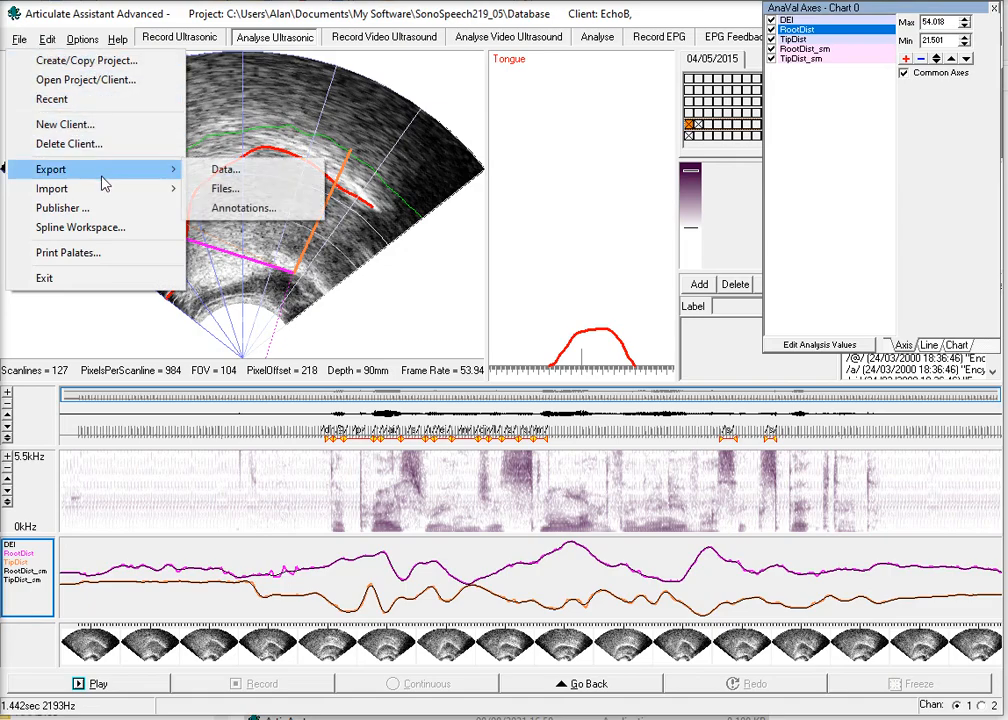
left_click(226, 170)
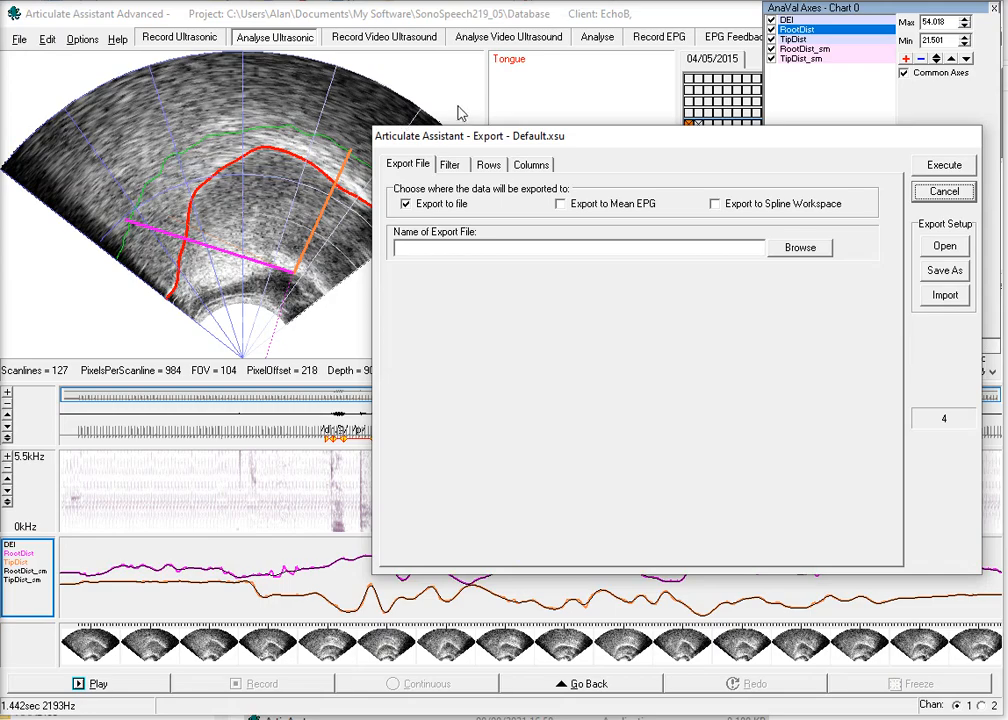
left_click_drag(504, 140, 417, 138)
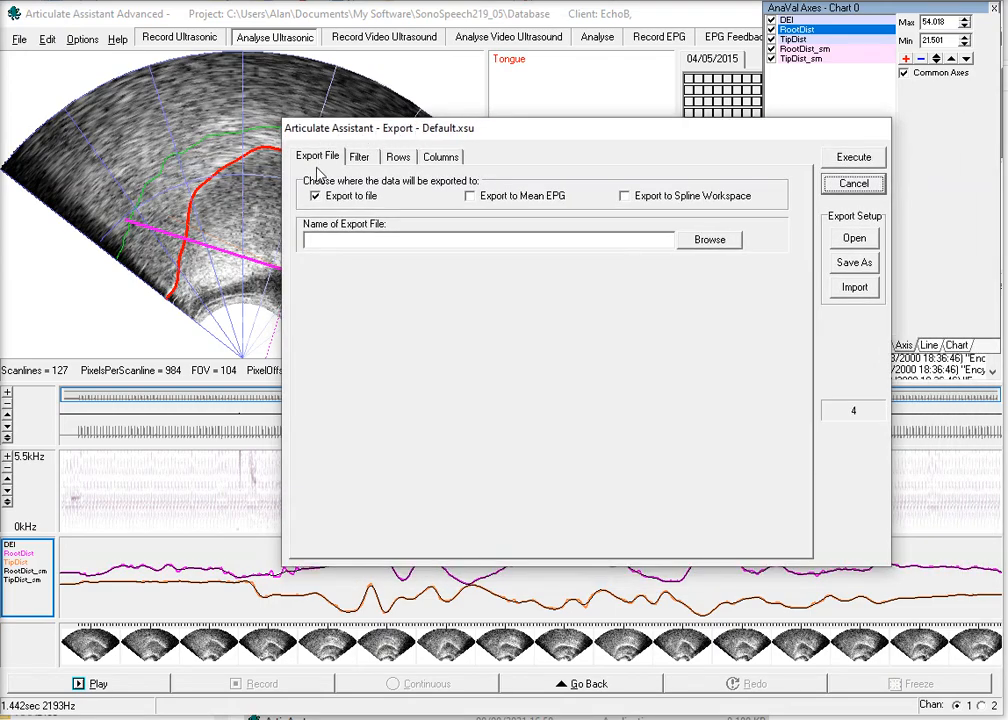
Step: Set the export file to a text file named Tip Root measures in the Documents folder
mouse_move(329, 197)
left_click(709, 242)
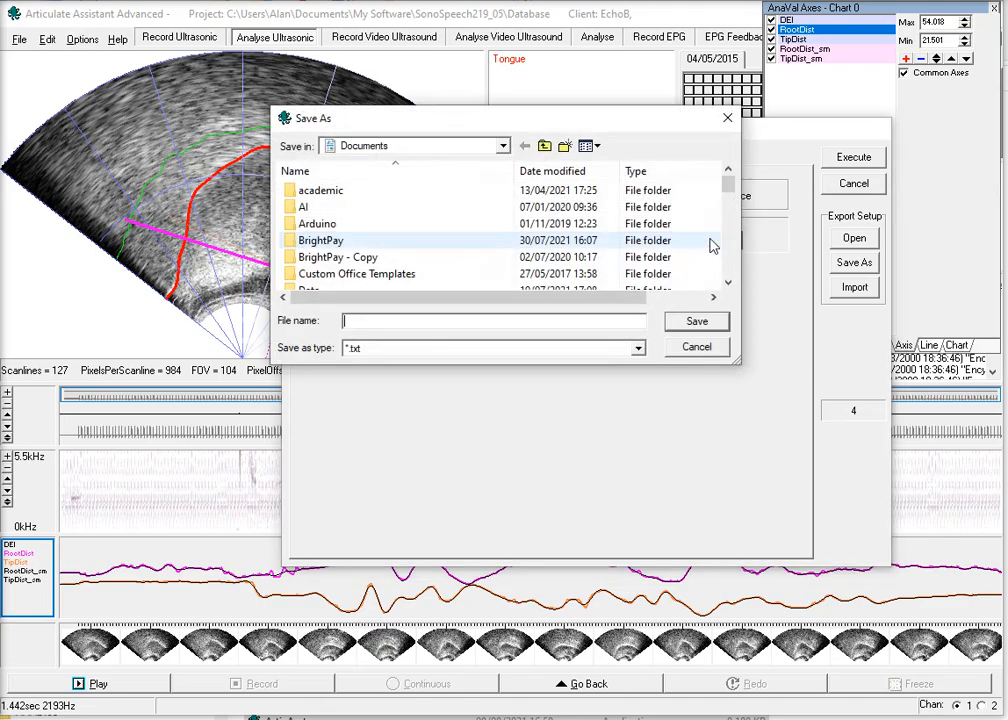
left_click_drag(725, 196, 724, 180)
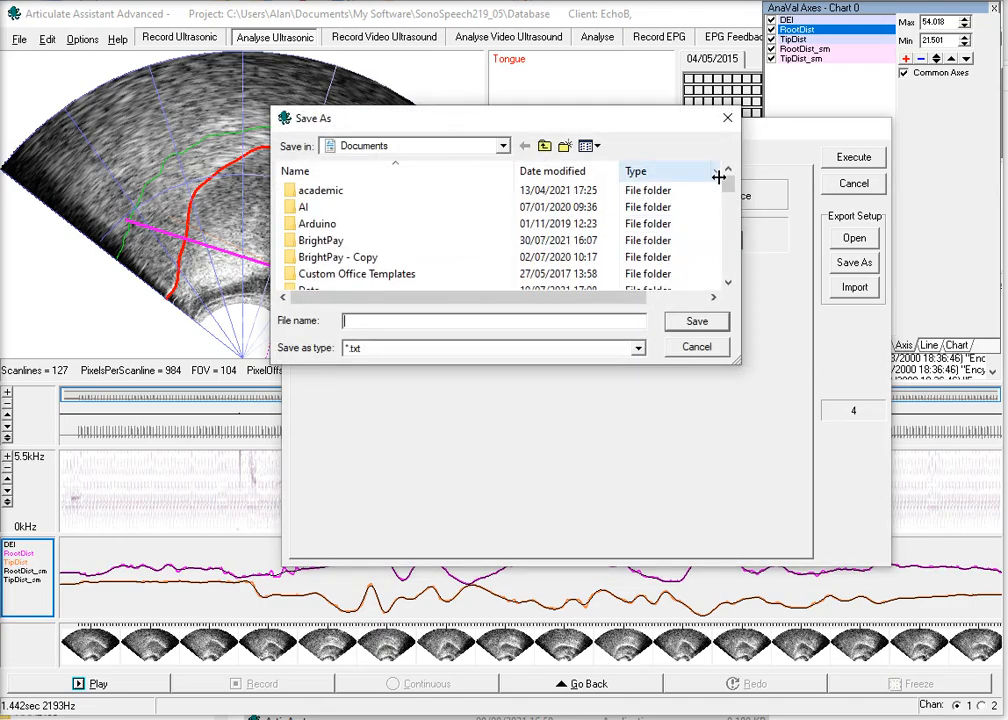
left_click(503, 147)
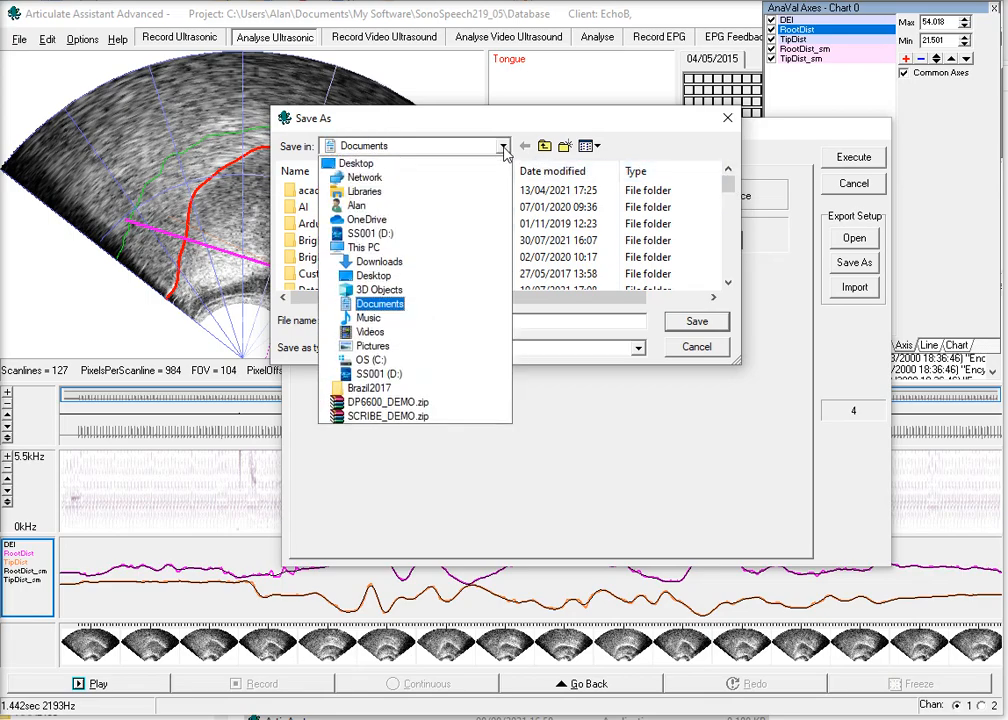
left_click(384, 304)
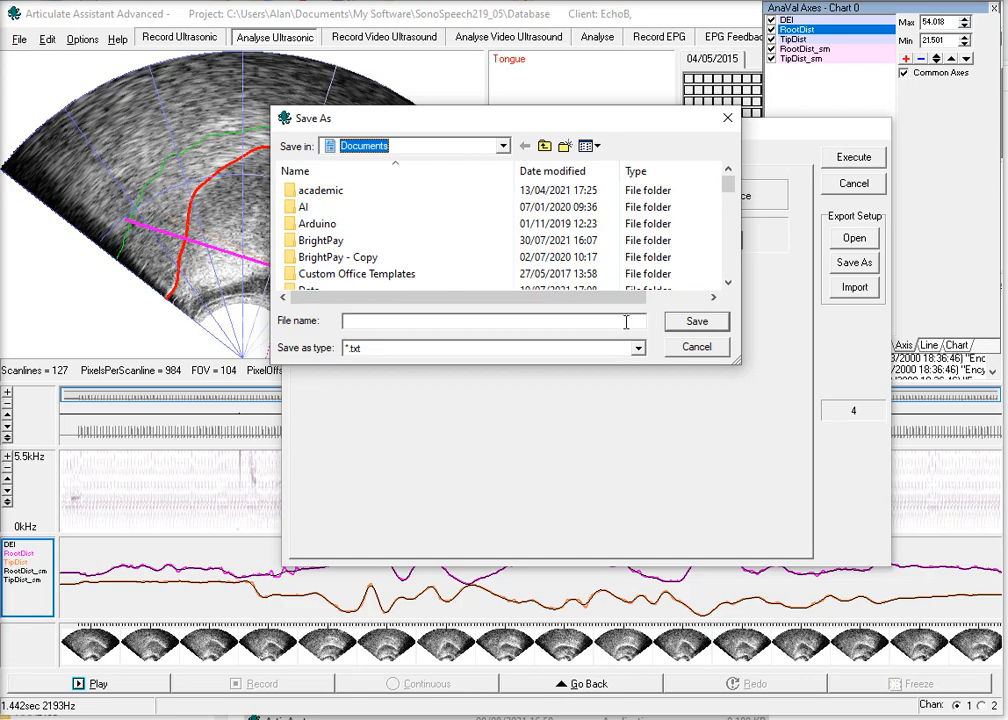
left_click(584, 323)
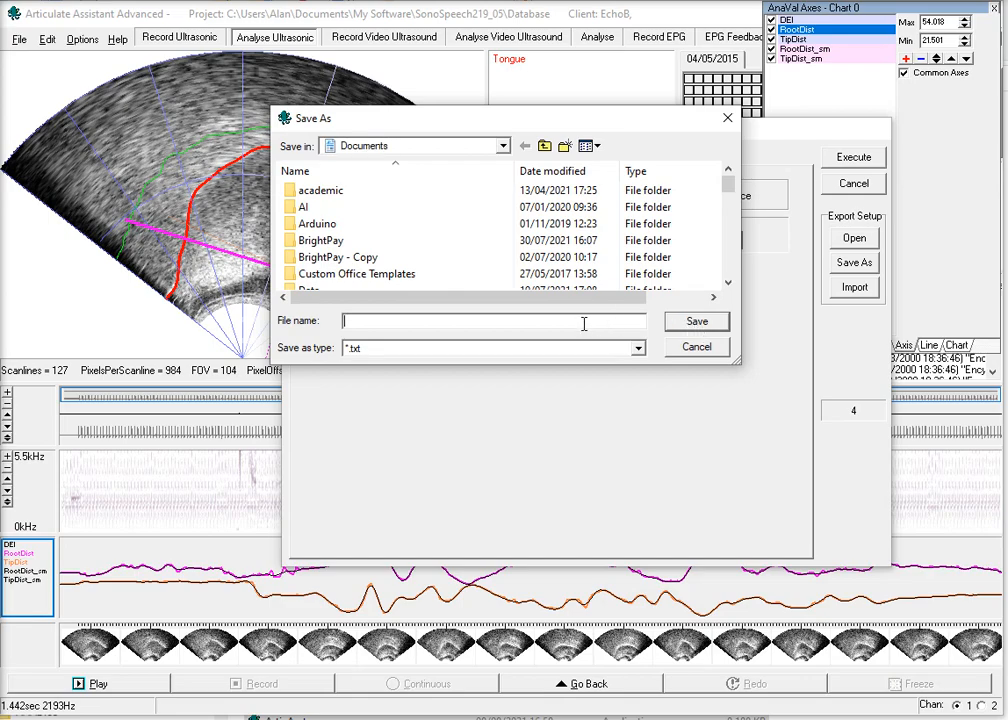
type("Tipp")
key("BackSpace")
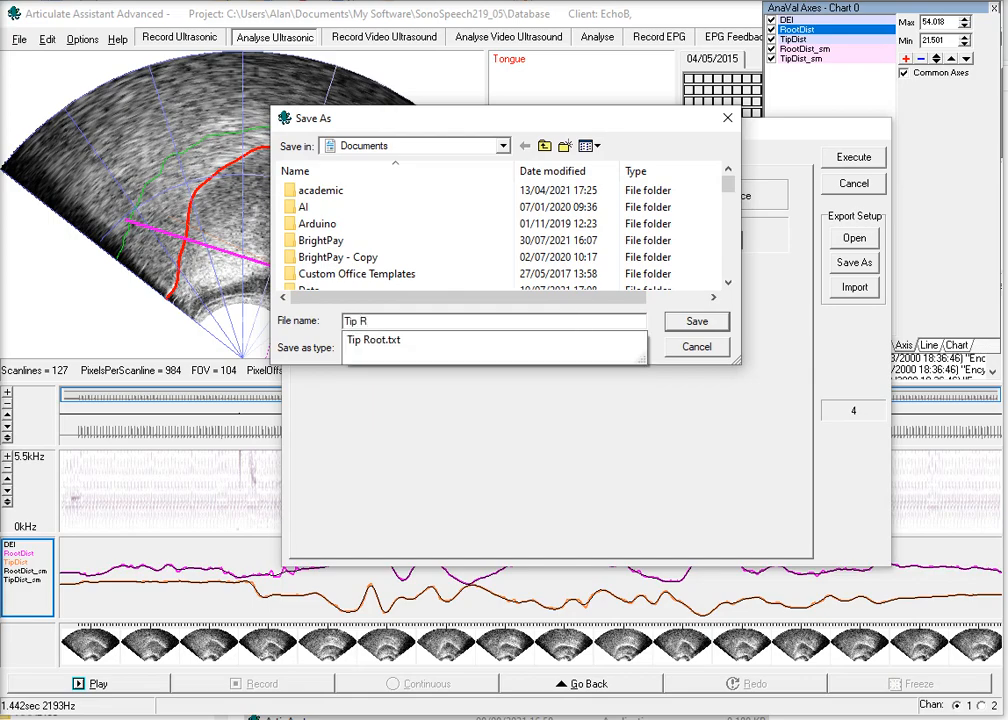
type("Root measures")
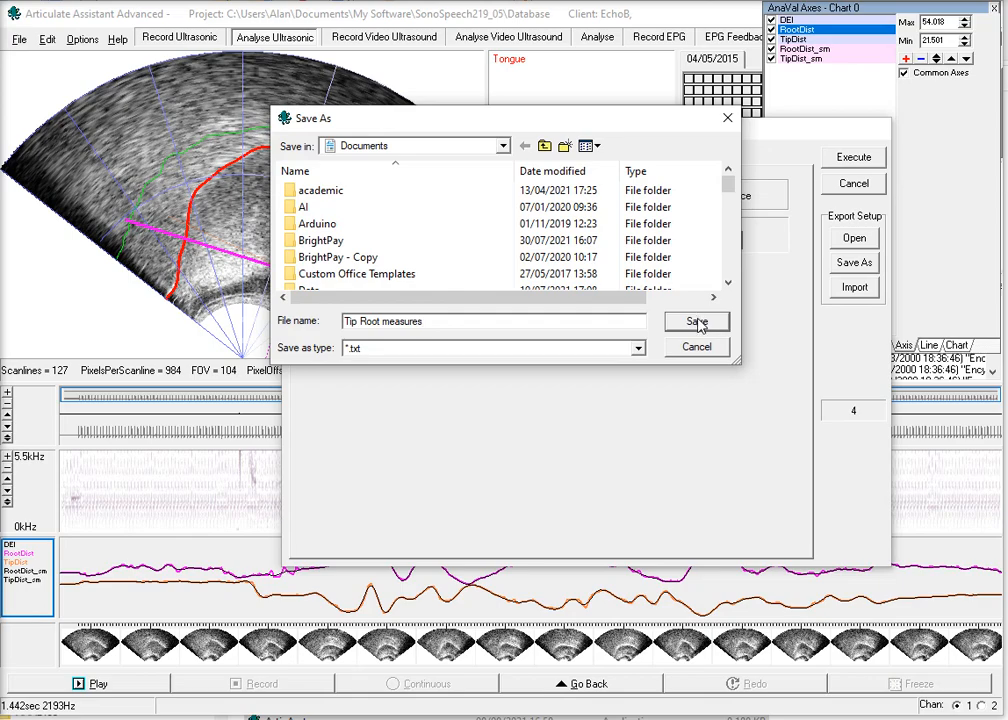
left_click(698, 323)
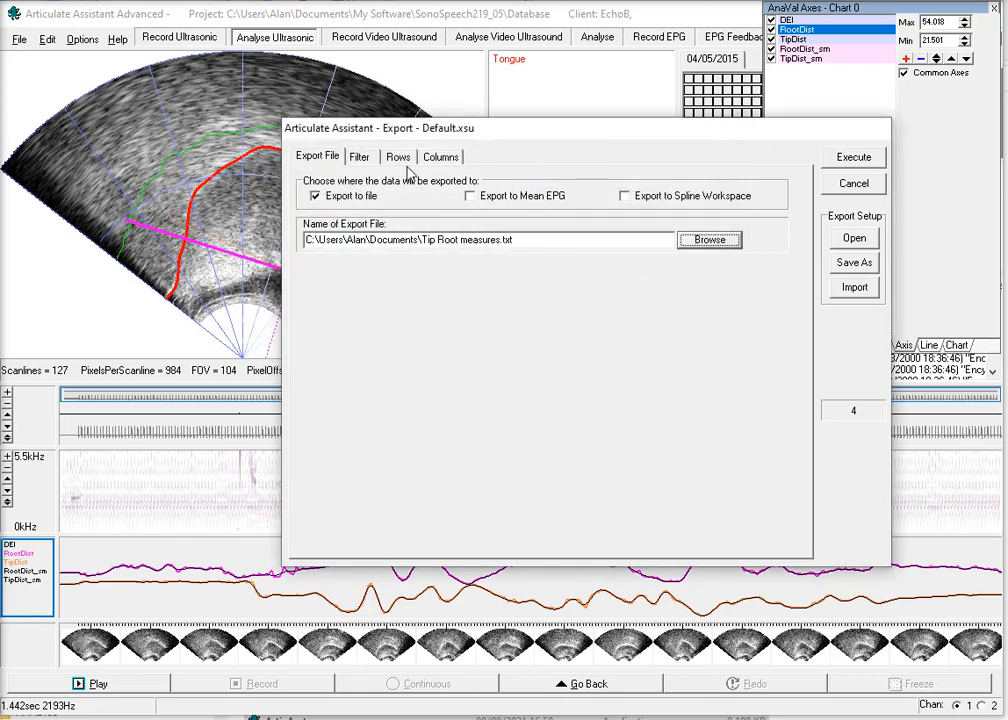
Step: Choose to export annotations and filter them to labels containing /s/
left_click(360, 158)
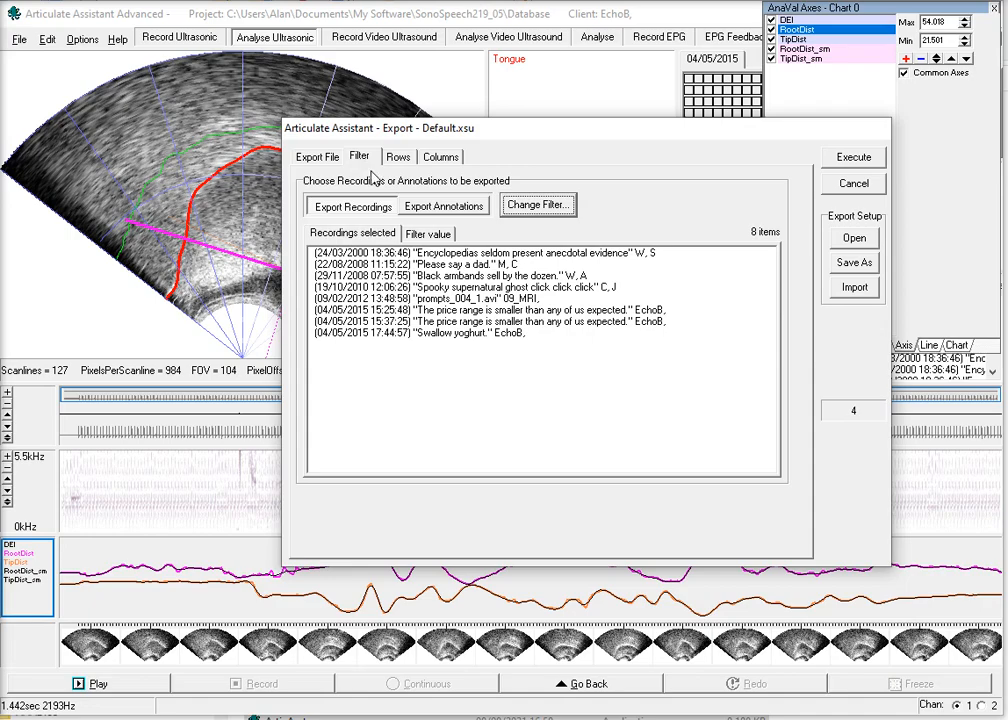
left_click(463, 207)
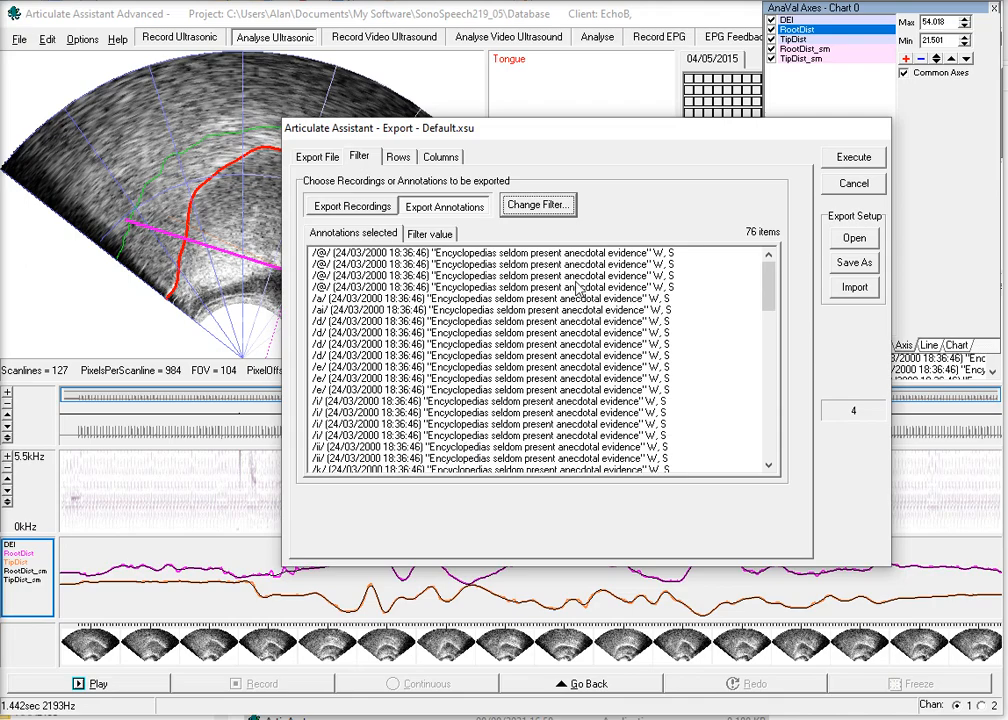
left_click(563, 205)
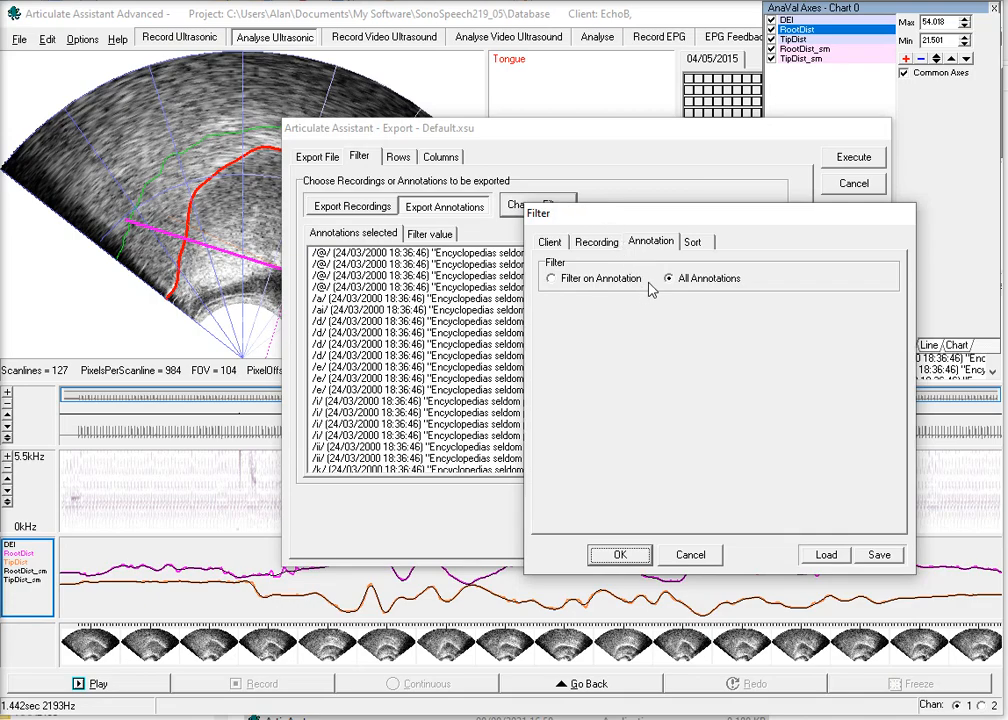
left_click(555, 281)
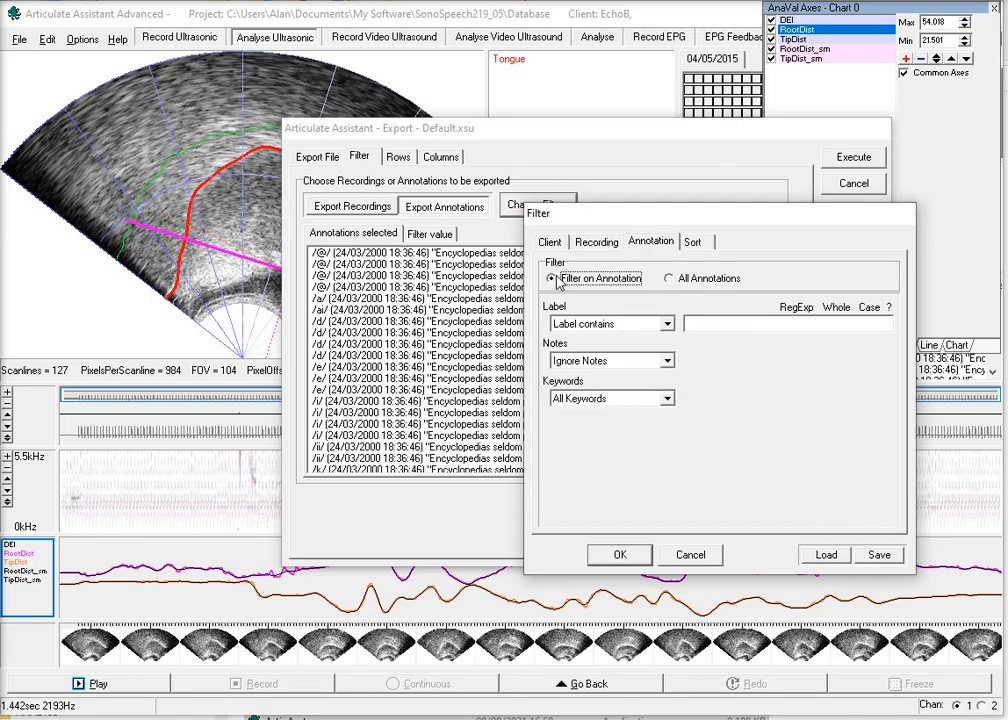
left_click(747, 324)
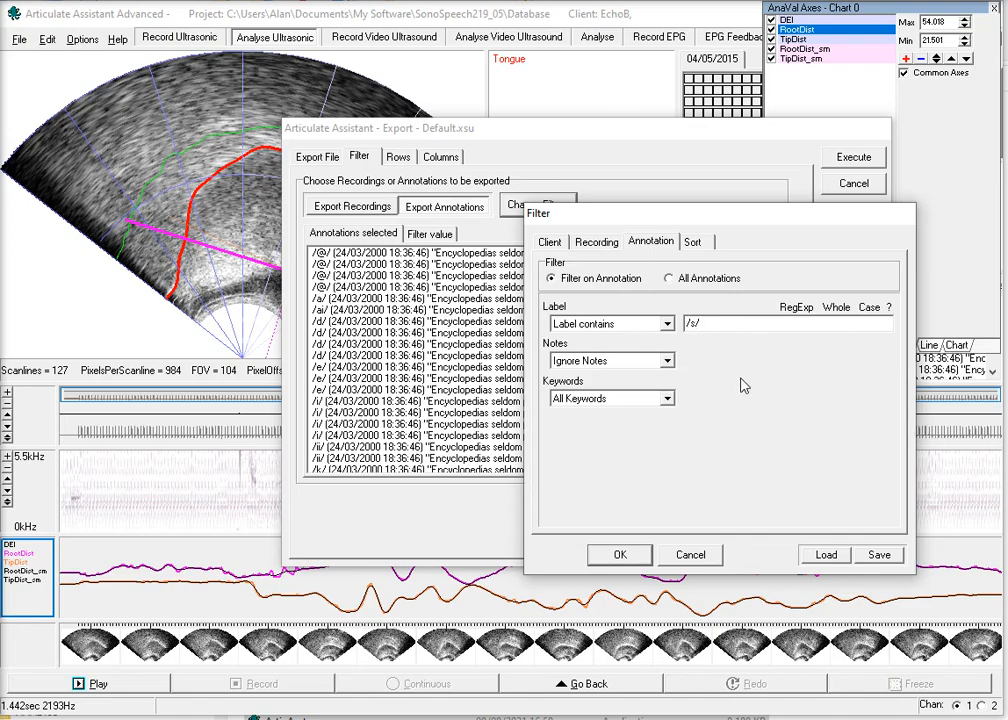
Step: Restrict the annotation filter to the current recording and current client, and apply it
left_click(600, 246)
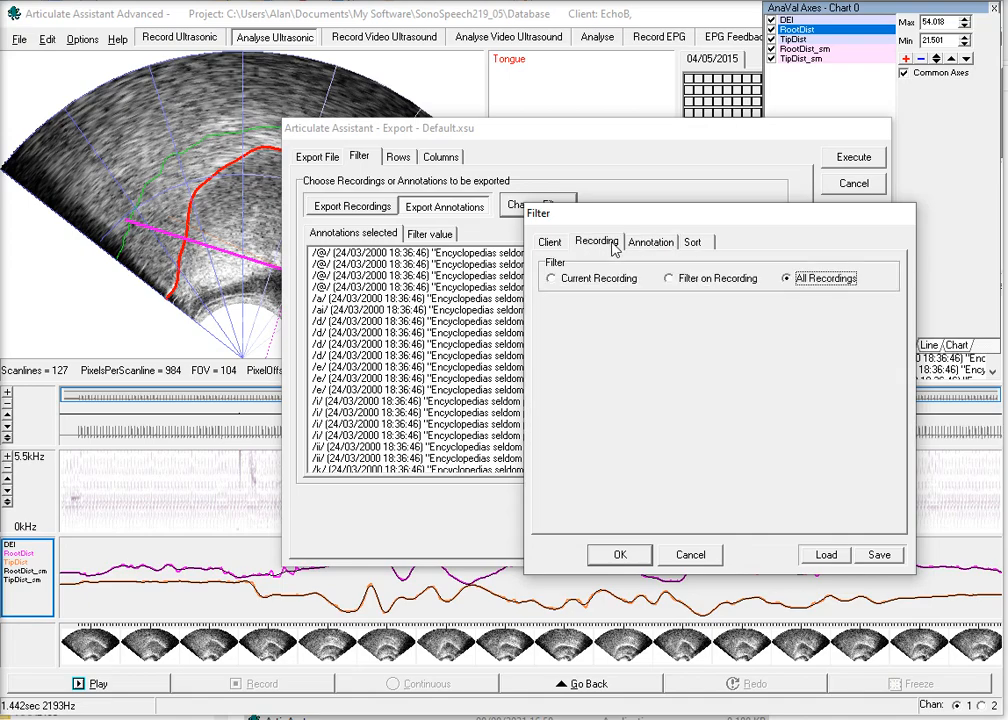
left_click(551, 279)
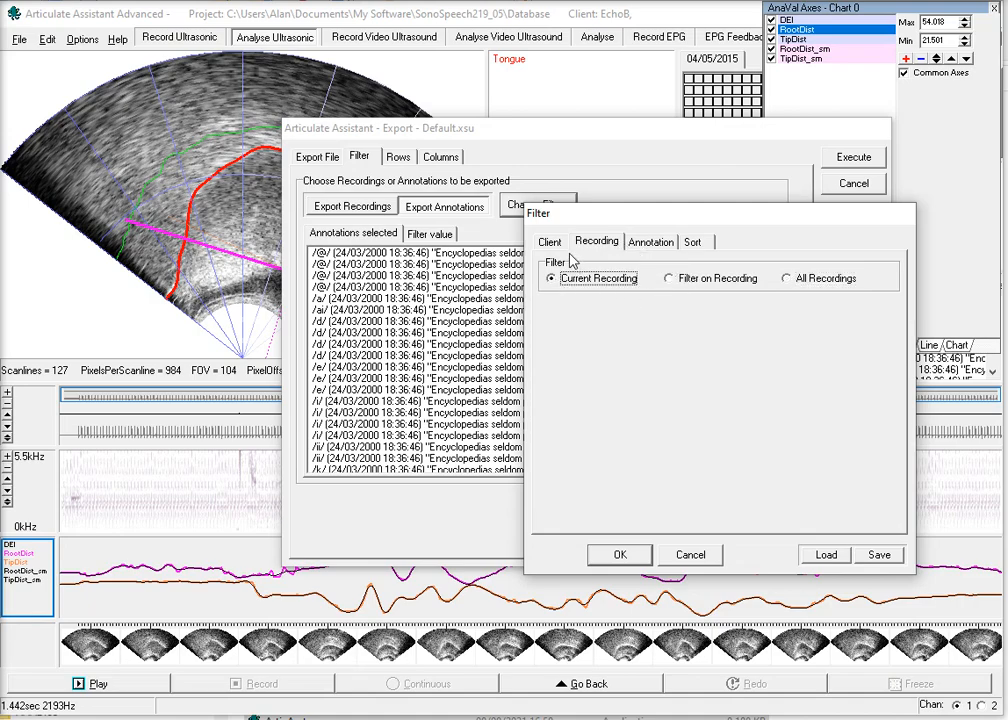
left_click(550, 242)
left_click(552, 279)
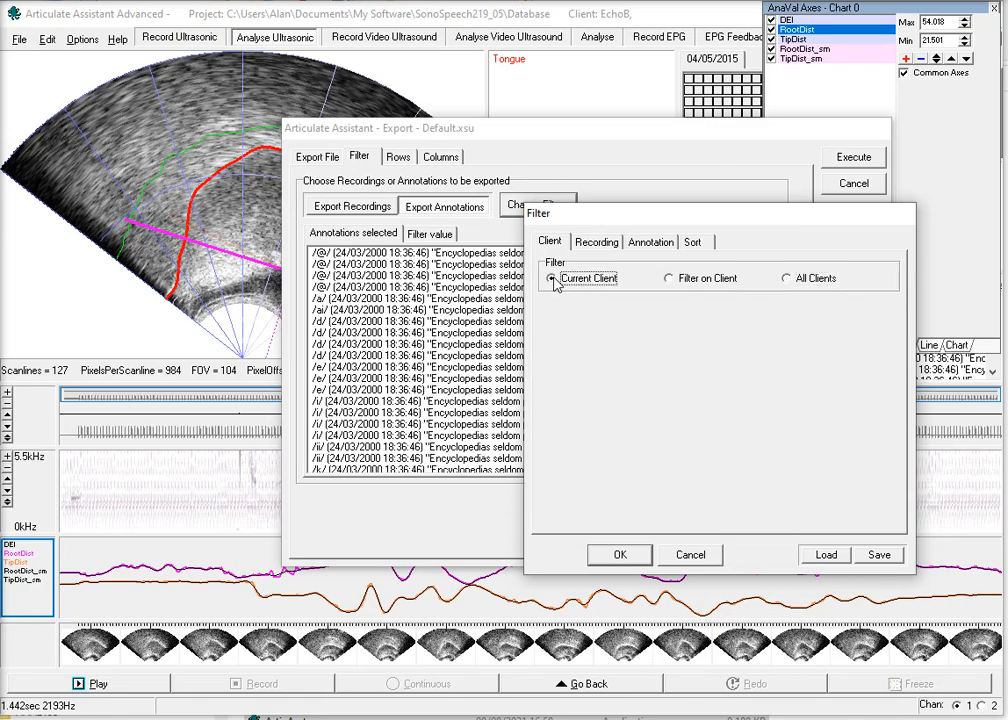
left_click(635, 553)
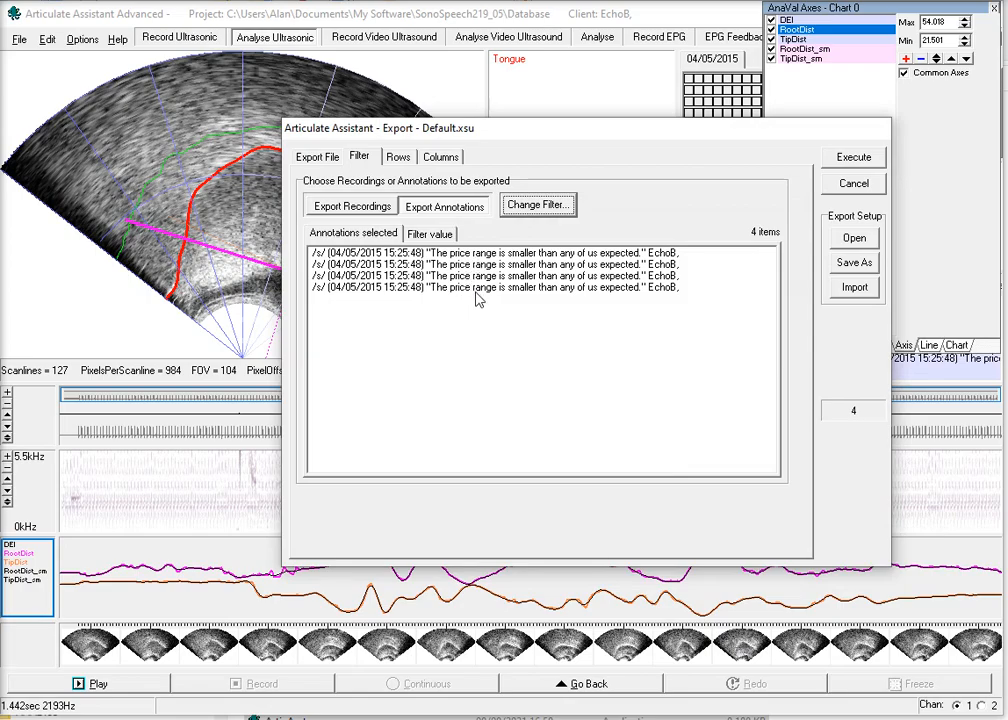
Step: Check the filtered annotations on the waveform and set the export rows to a single point at each annotation's midpoint
left_click_drag(562, 134, 371, 493)
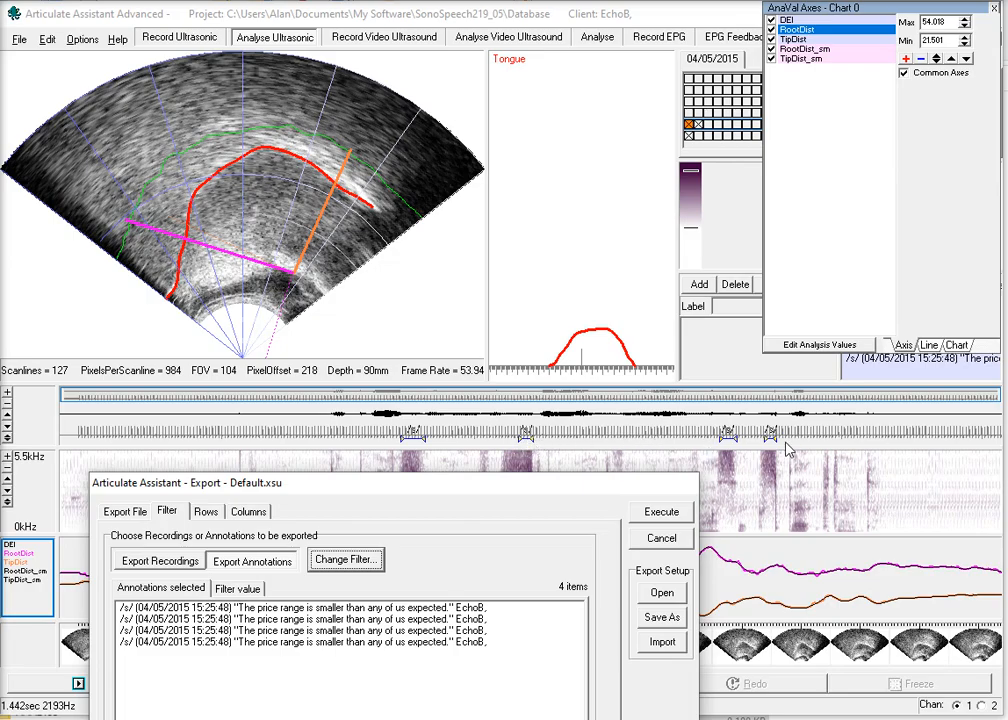
left_click_drag(646, 490, 878, 14)
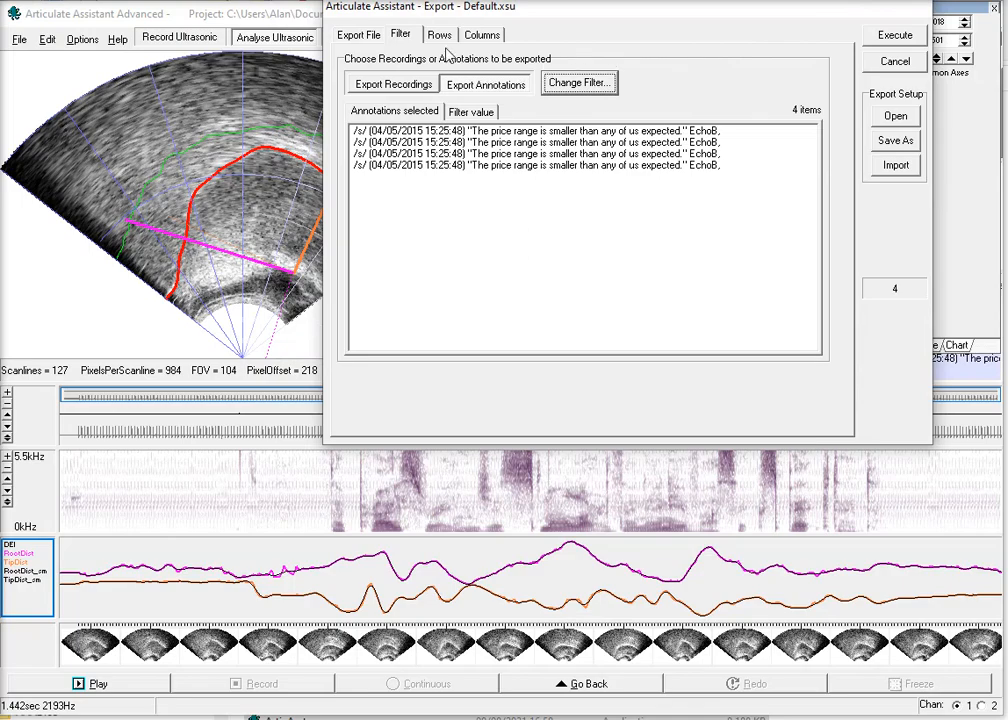
left_click(449, 38)
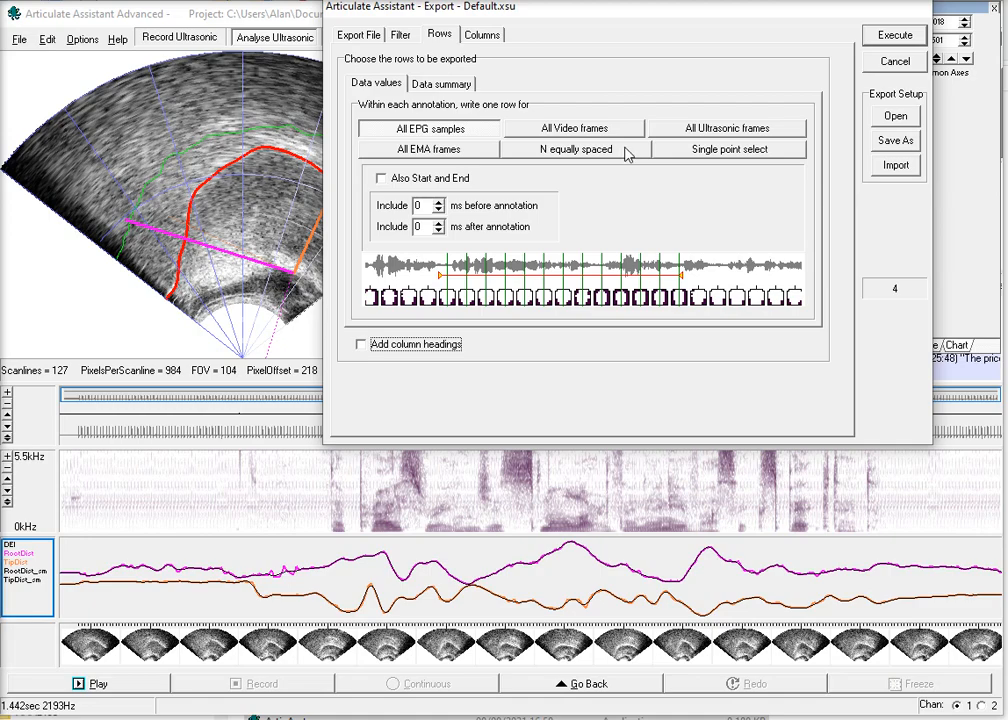
left_click(733, 130)
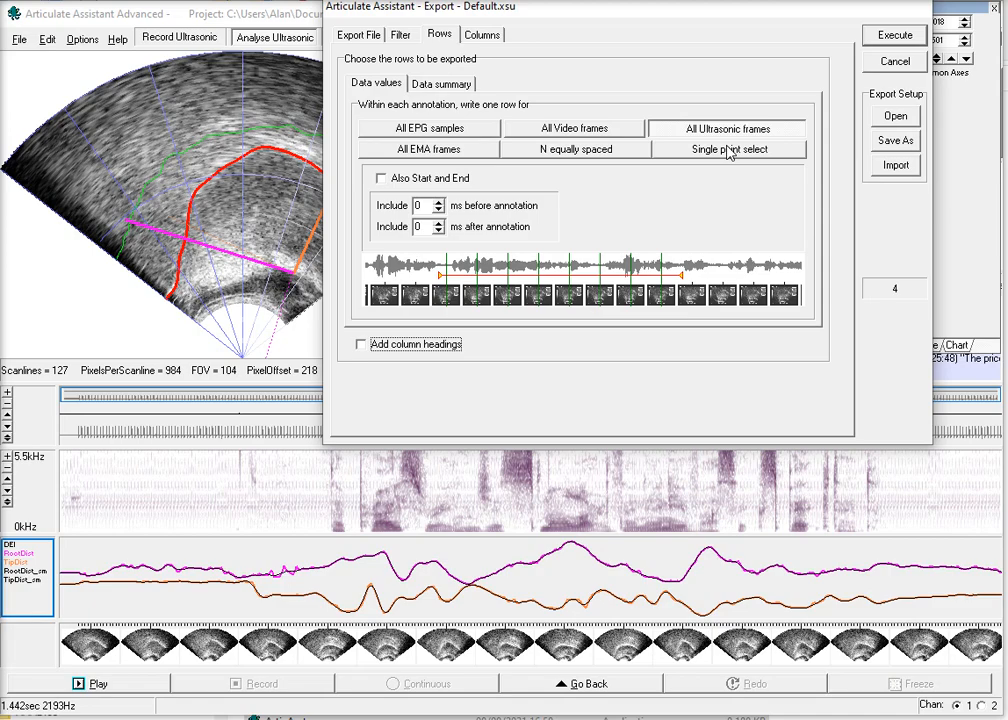
left_click(729, 150)
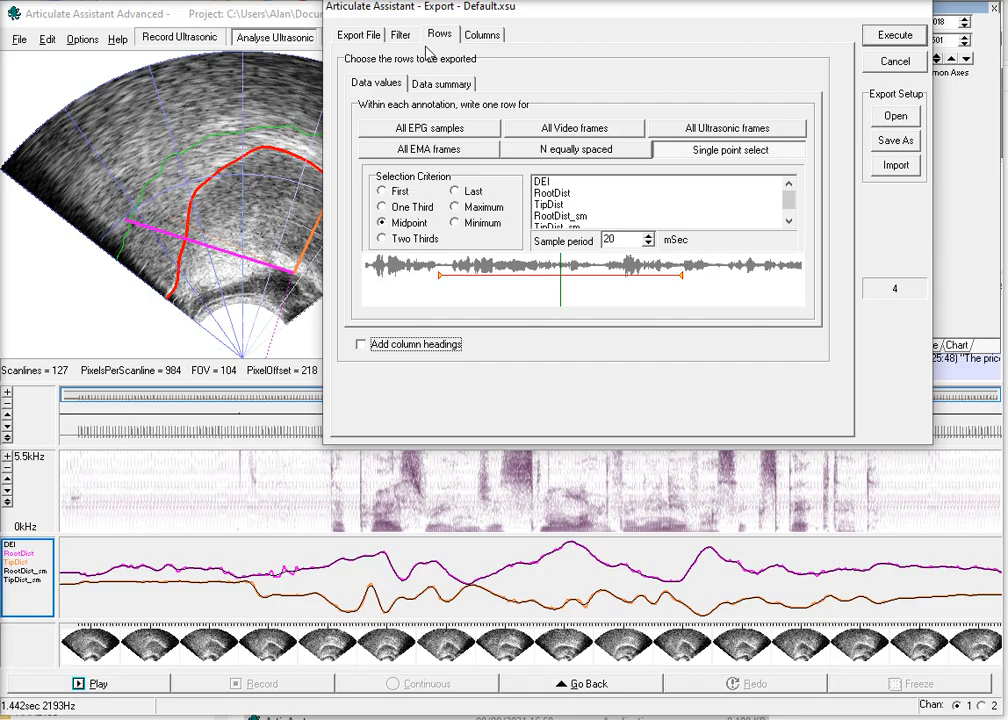
Step: Add export columns for the client surname and the date and time of the recording
left_click(490, 36)
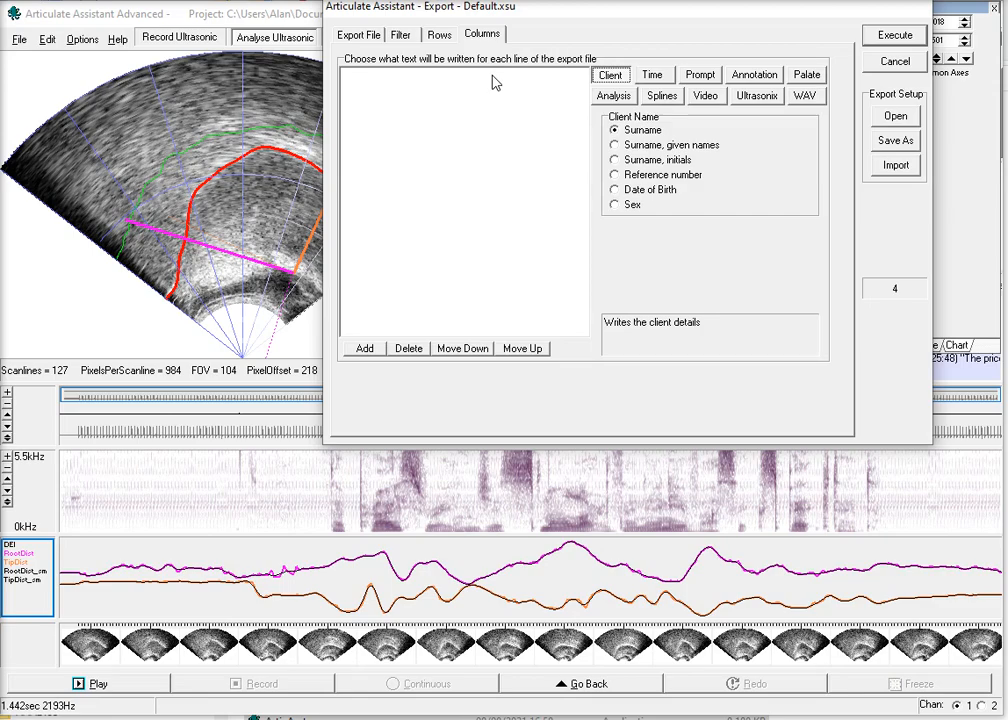
left_click(373, 353)
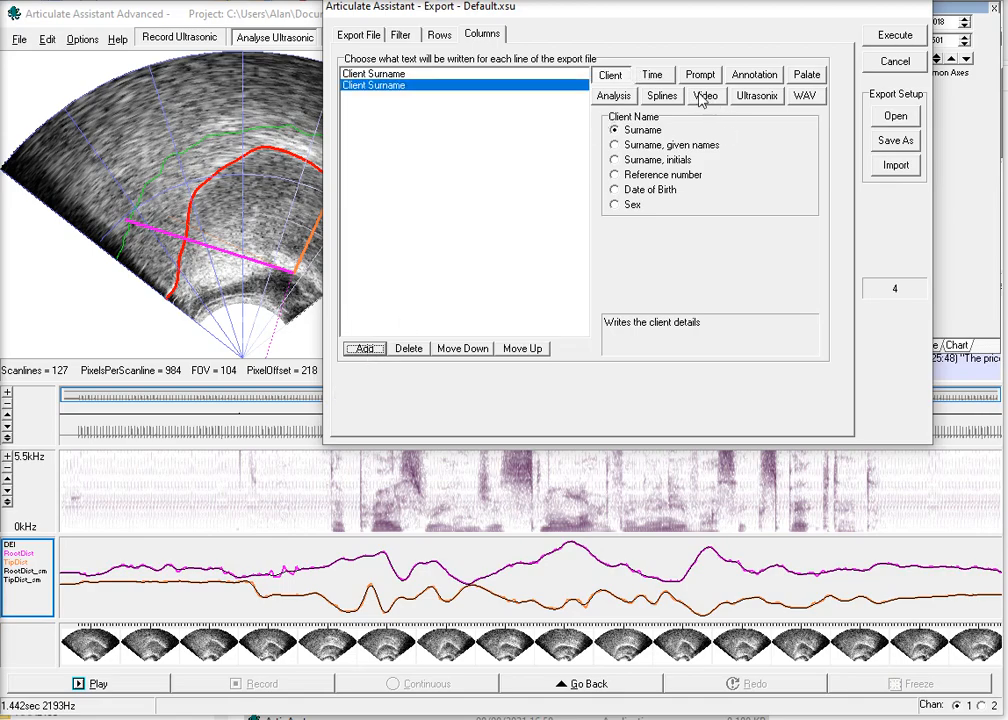
left_click(652, 76)
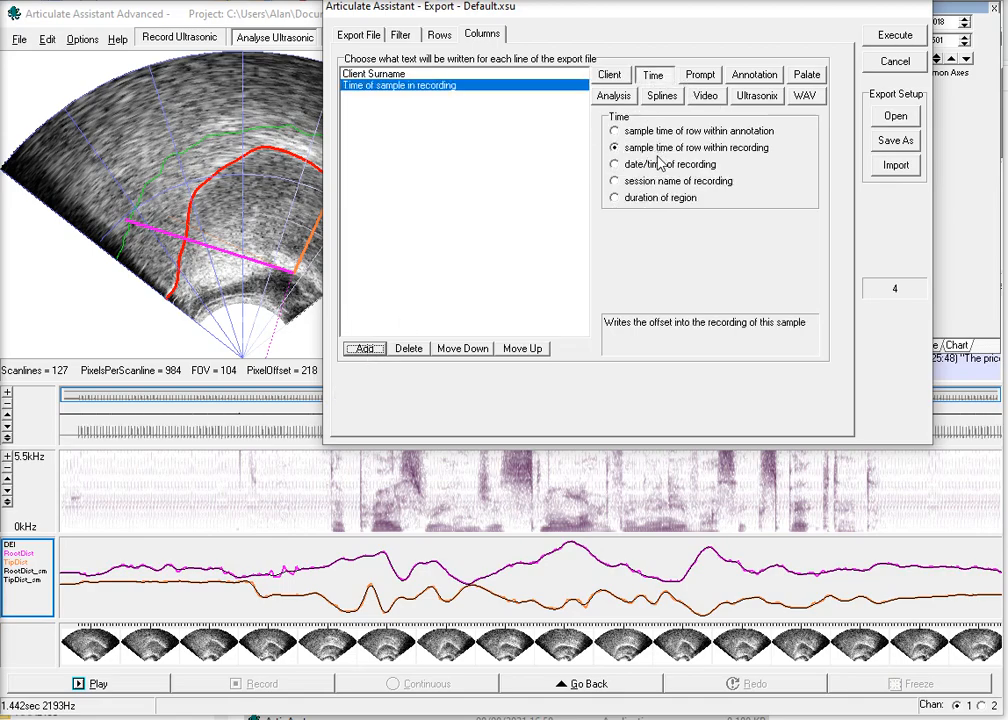
left_click(613, 168)
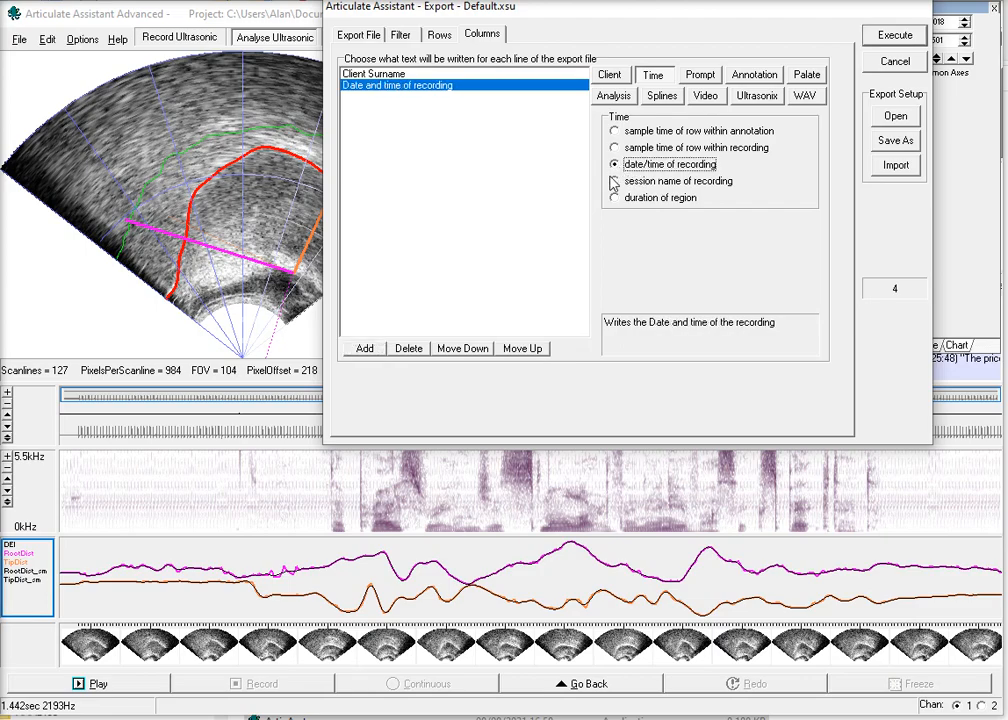
Step: Add export columns for the sample time of the row within the recording and the annotation label
left_click(362, 349)
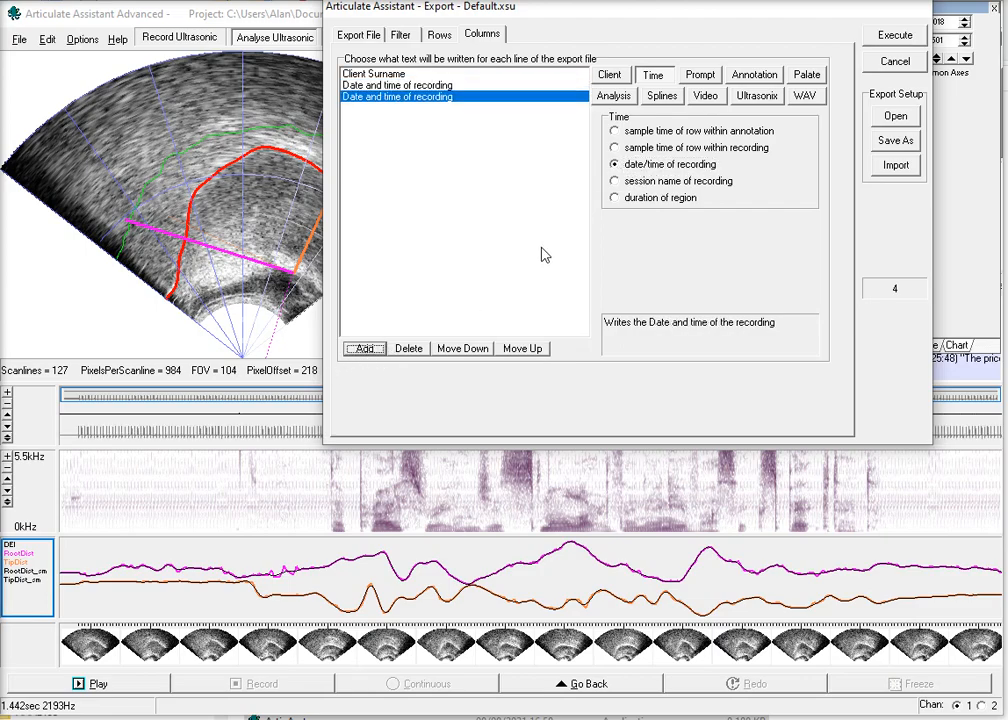
left_click(615, 148)
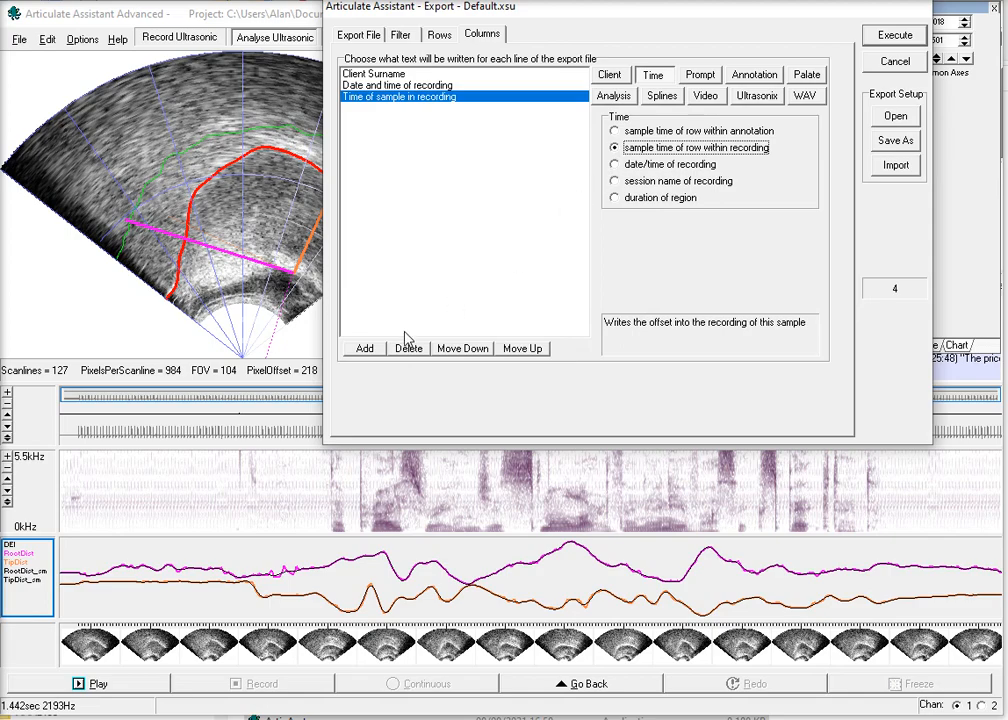
left_click(366, 348)
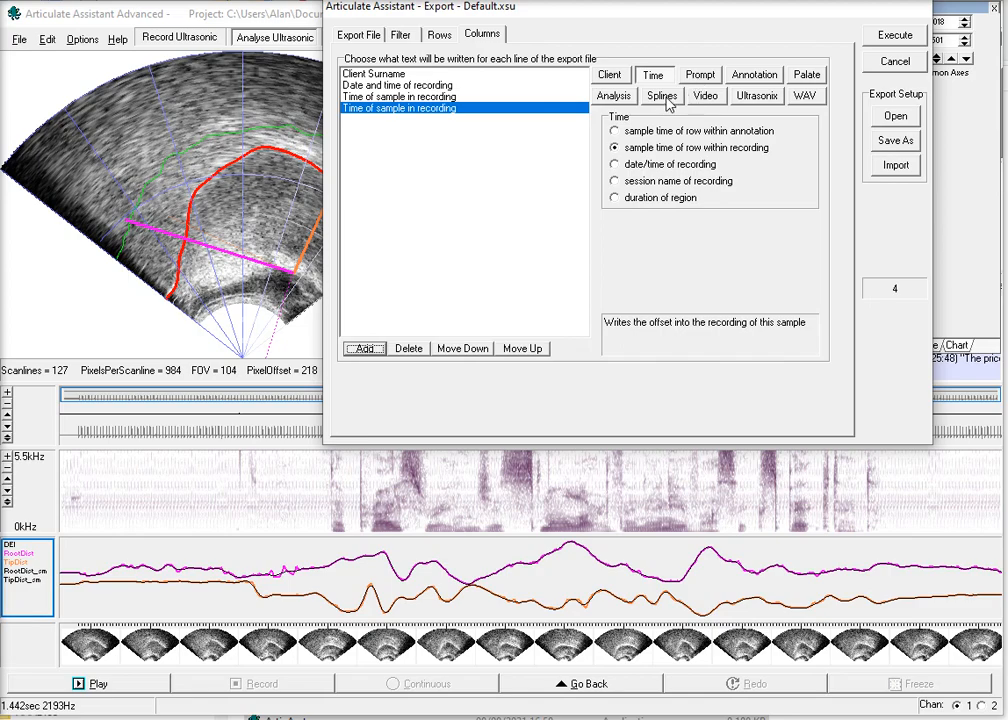
left_click(753, 76)
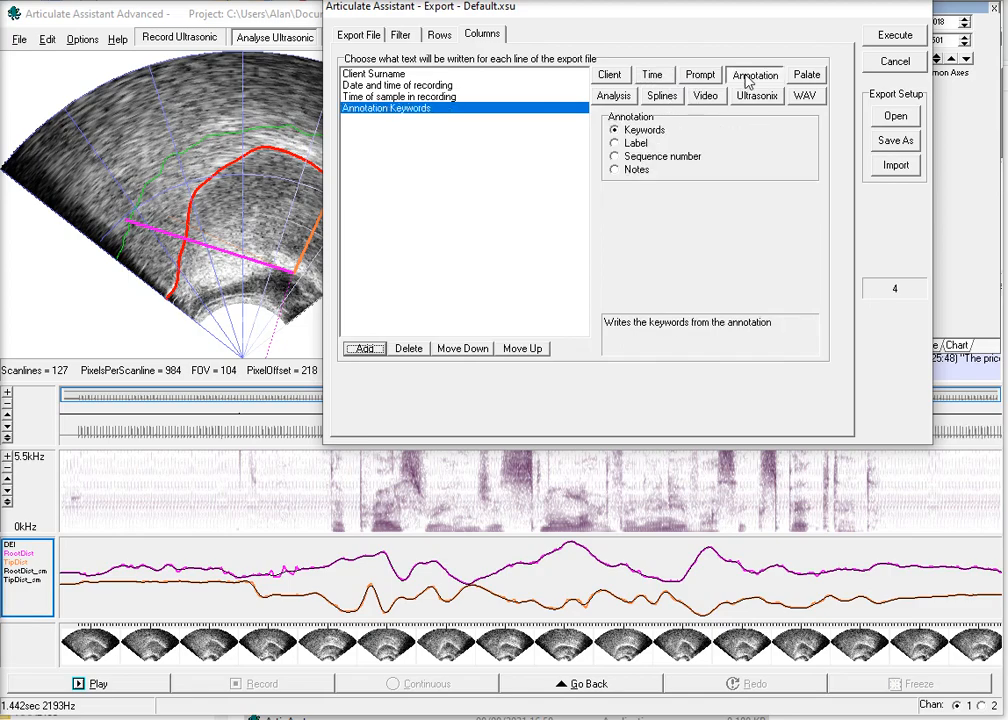
left_click(618, 145)
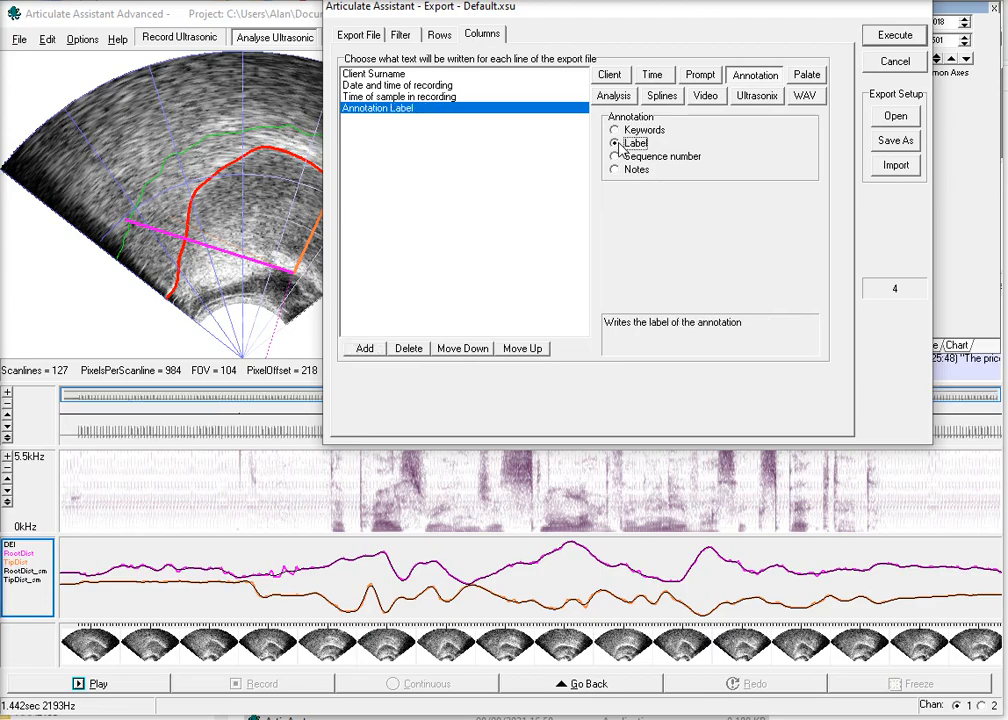
Step: Add export columns for the smoothed analysis values TipDist_sm and RootDist_sm
left_click(363, 349)
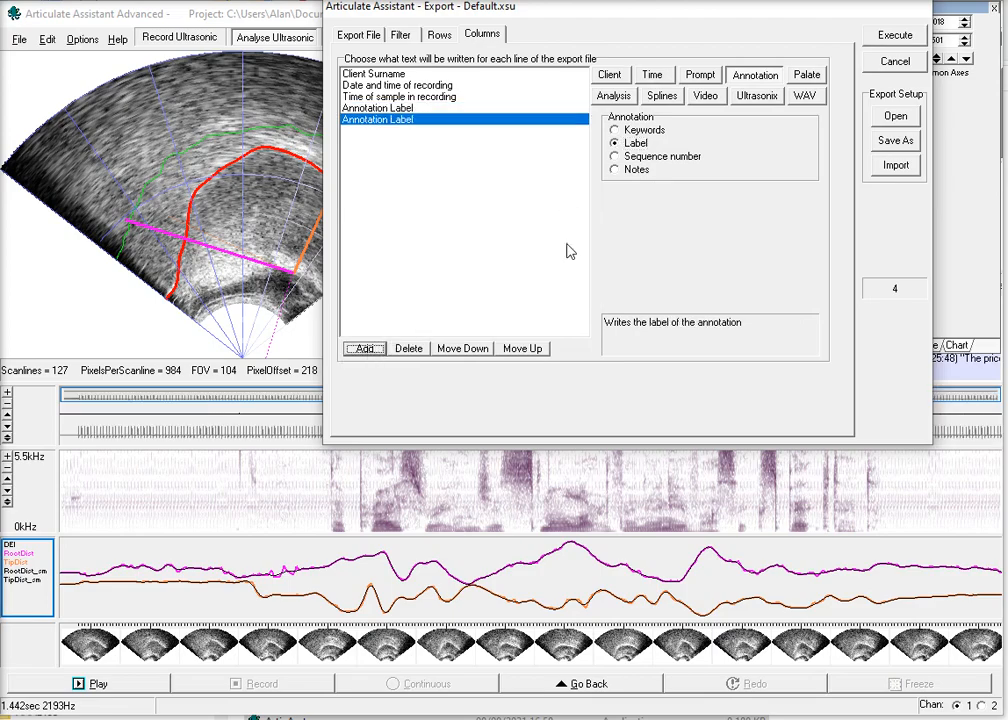
left_click(616, 96)
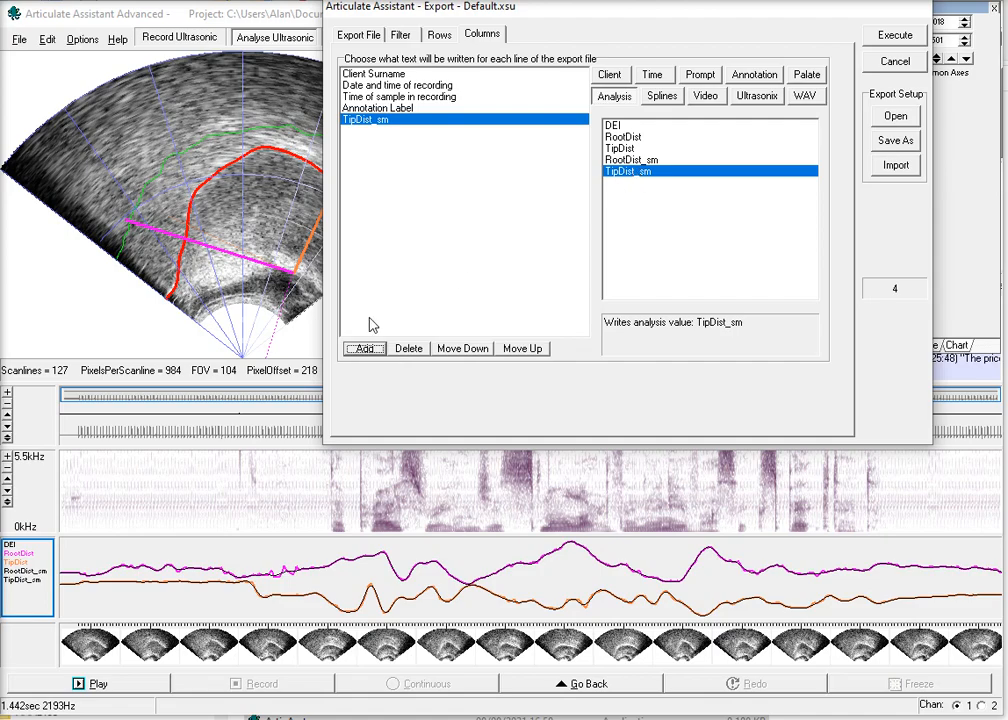
left_click(362, 348)
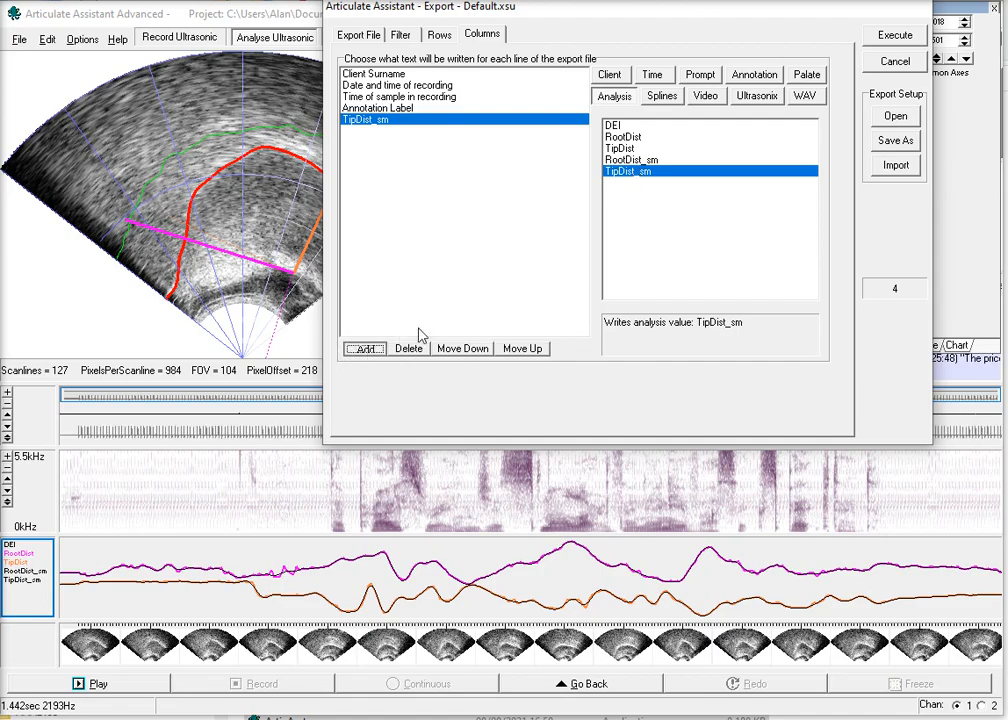
left_click(634, 160)
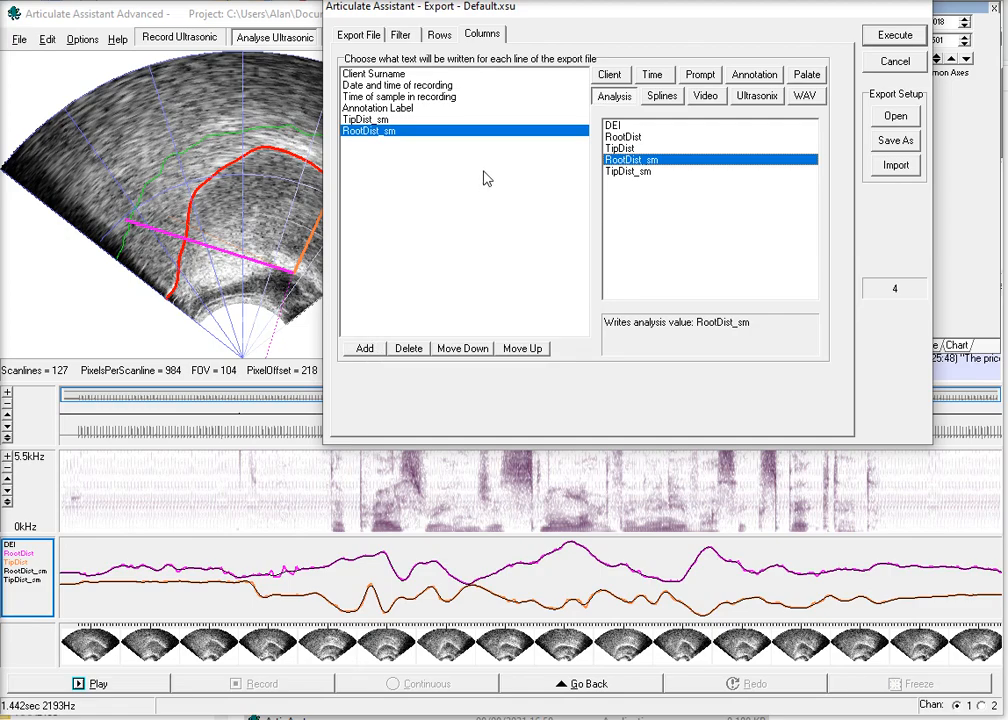
Step: Enable column headings for the exported rows and return to the column setup
left_click(440, 36)
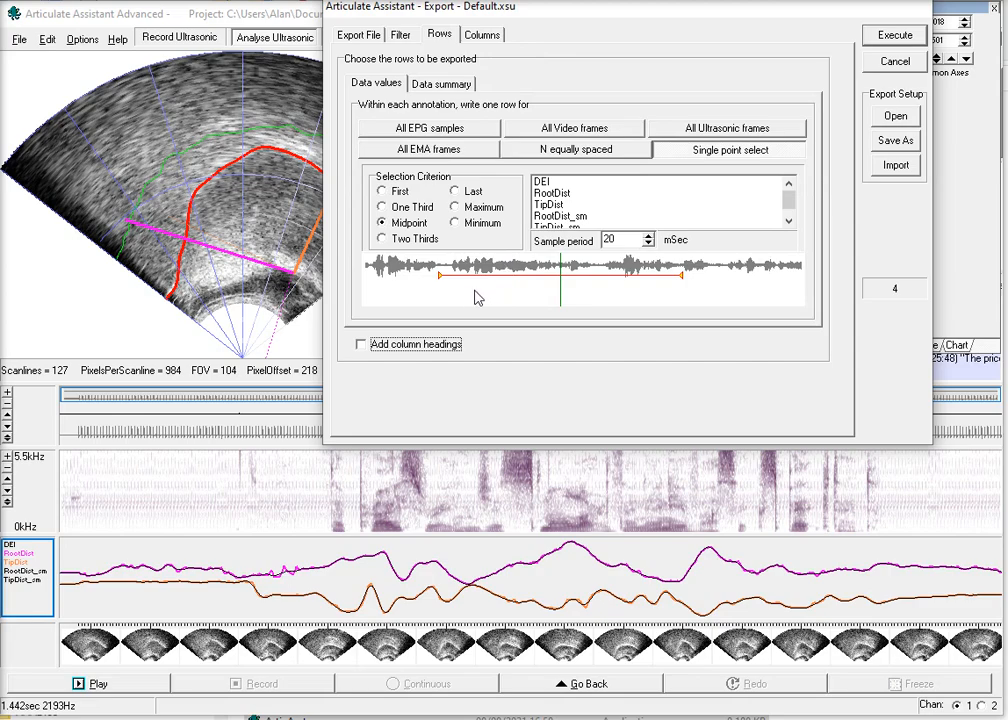
left_click(364, 346)
left_click(487, 38)
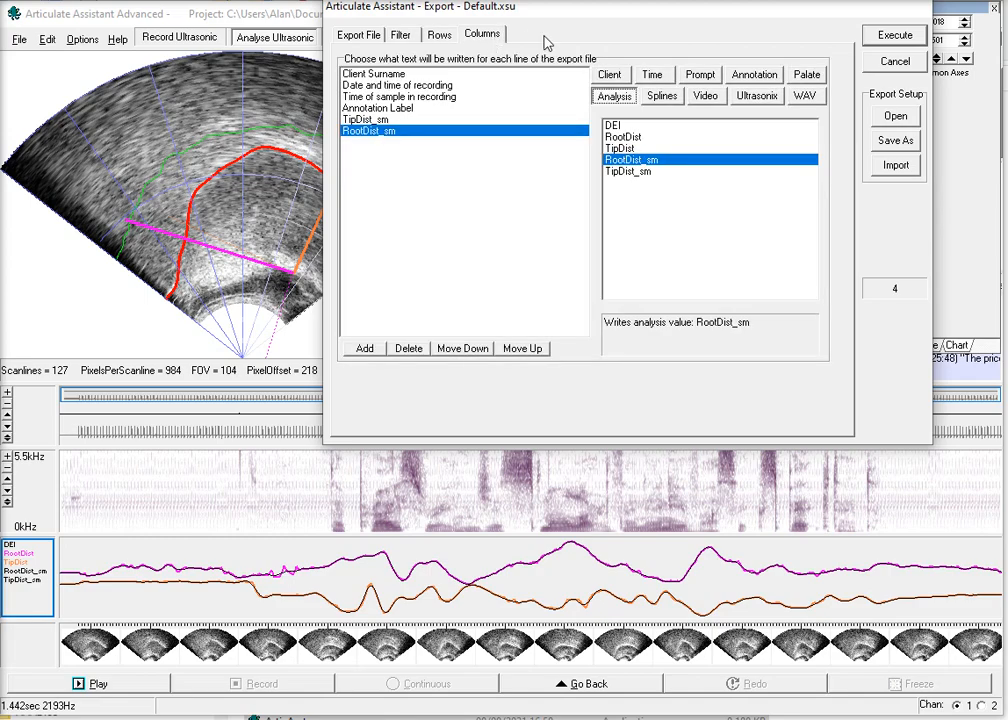
Step: Execute the export to Tip Root measures.txt, view the written file across to the RootDist_sm column, and close it
left_click(896, 36)
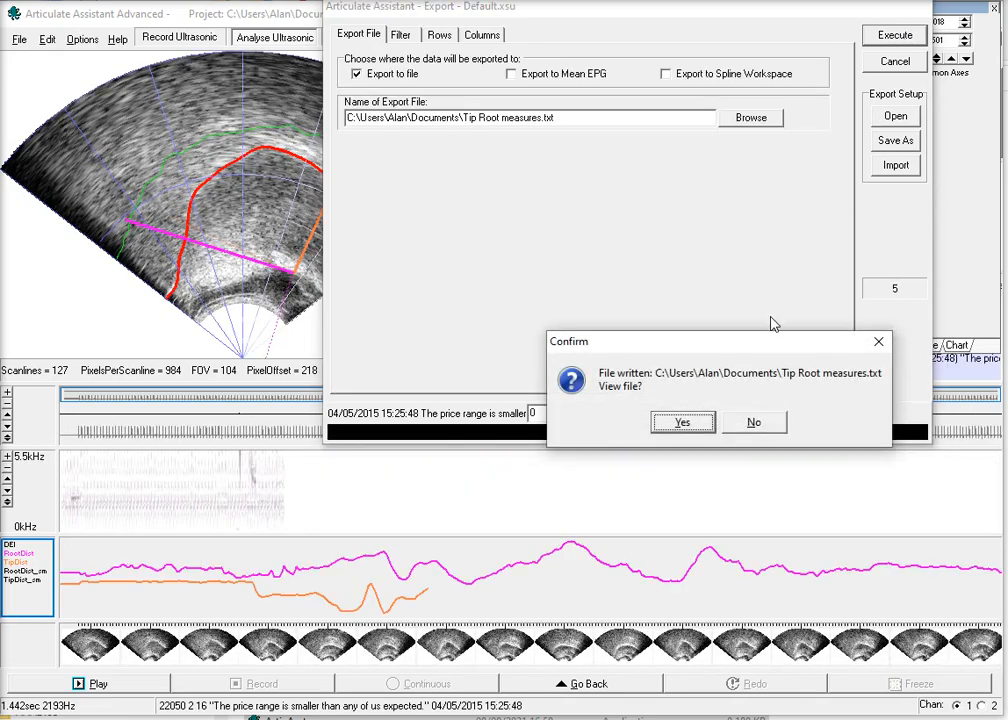
left_click(704, 424)
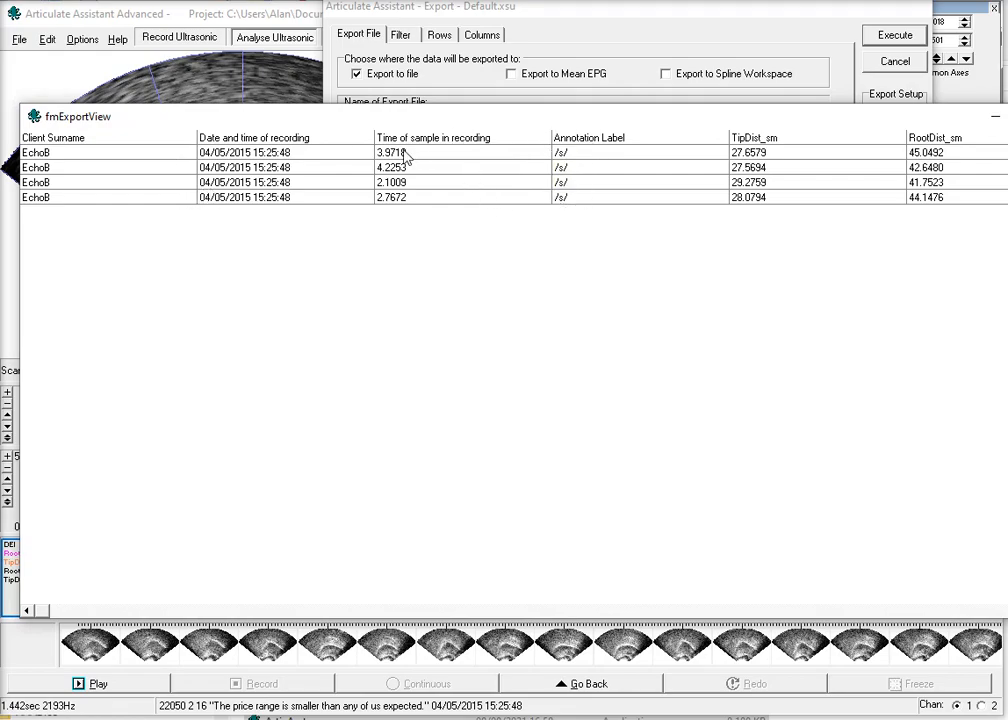
left_click_drag(514, 120, 333, 112)
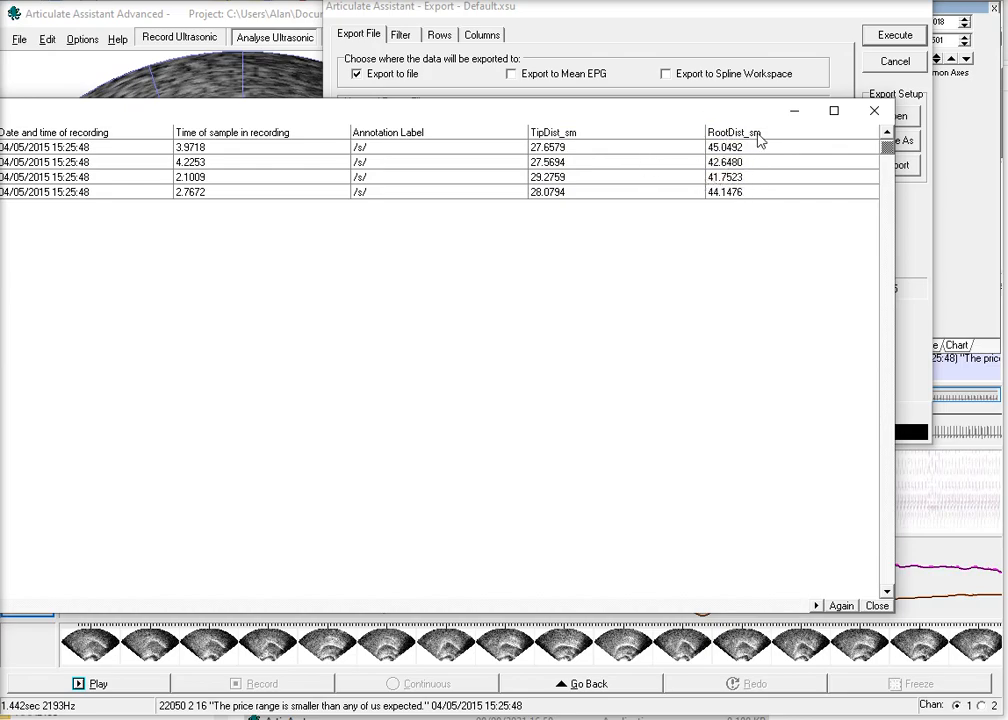
left_click(873, 116)
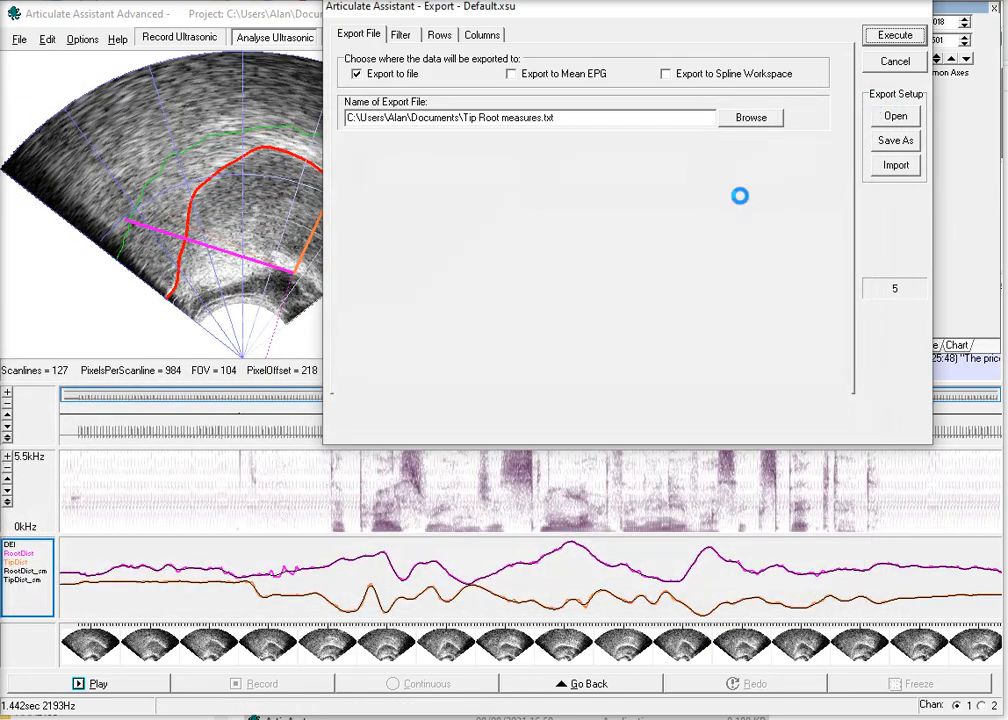